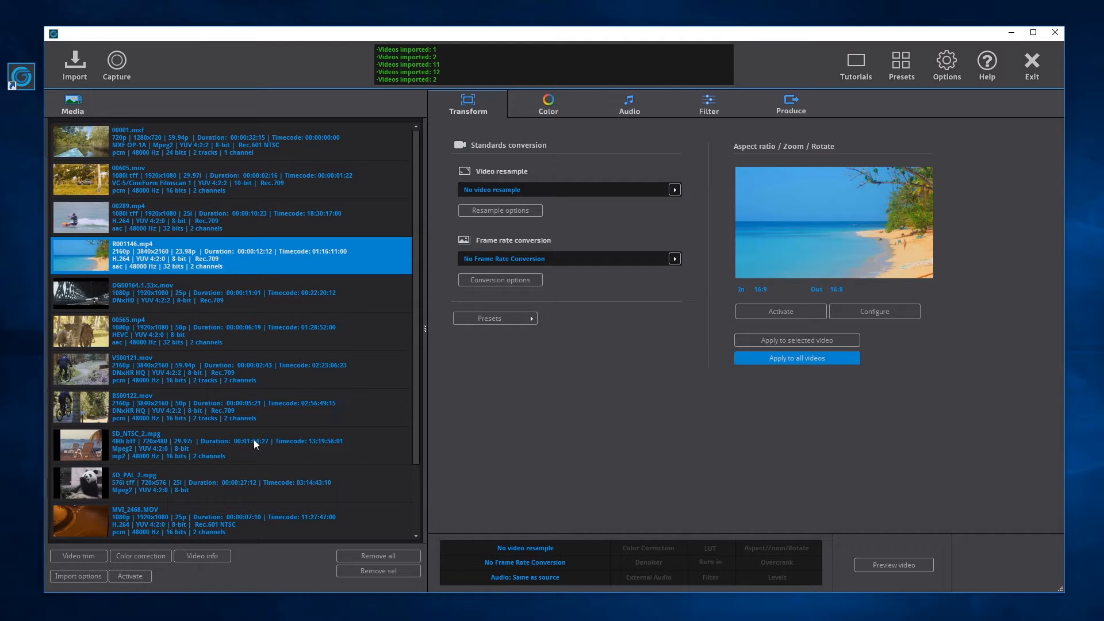
Preview the clips SD_NTSC_2.mpg, BS00122.mov, 00565.mp4 and R001146.mp4 from the media list.
left_click(245, 445)
left_click(253, 403)
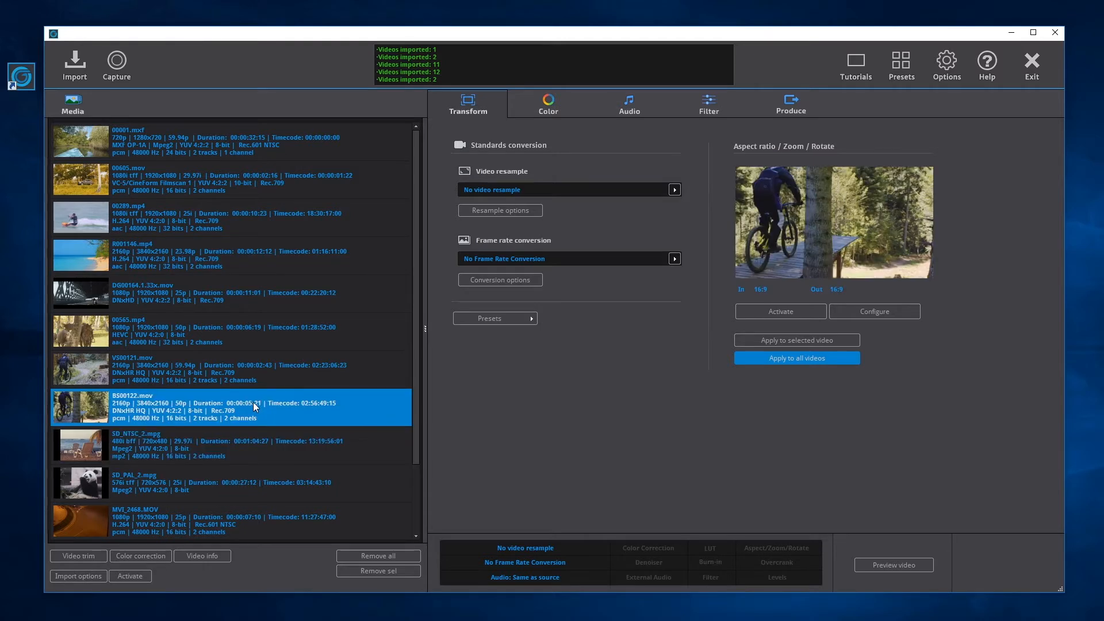
left_click(256, 345)
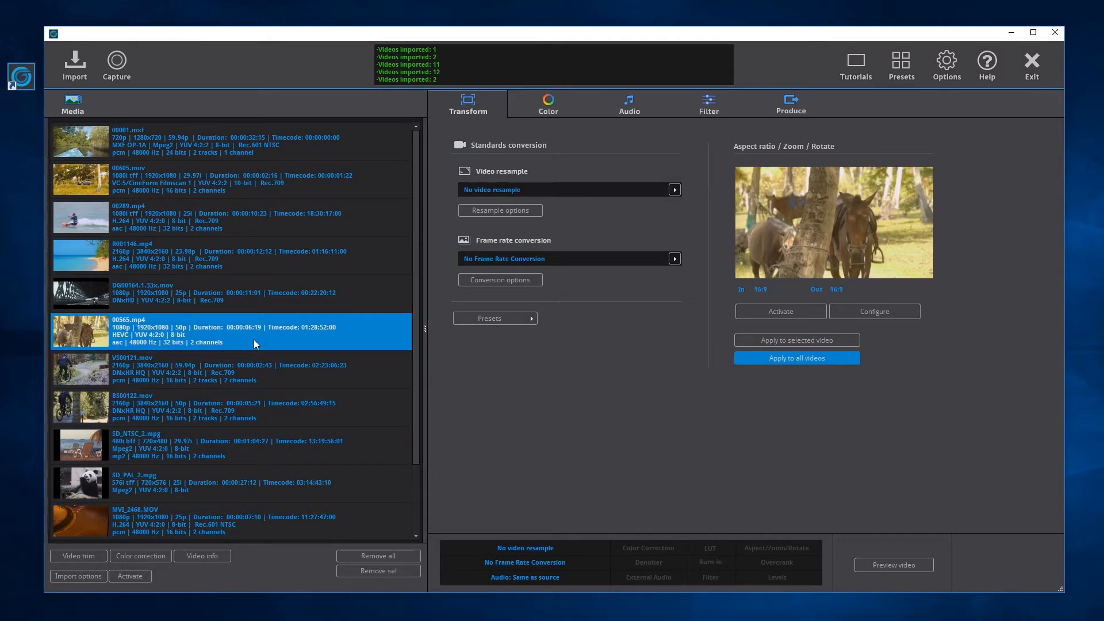
left_click(255, 265)
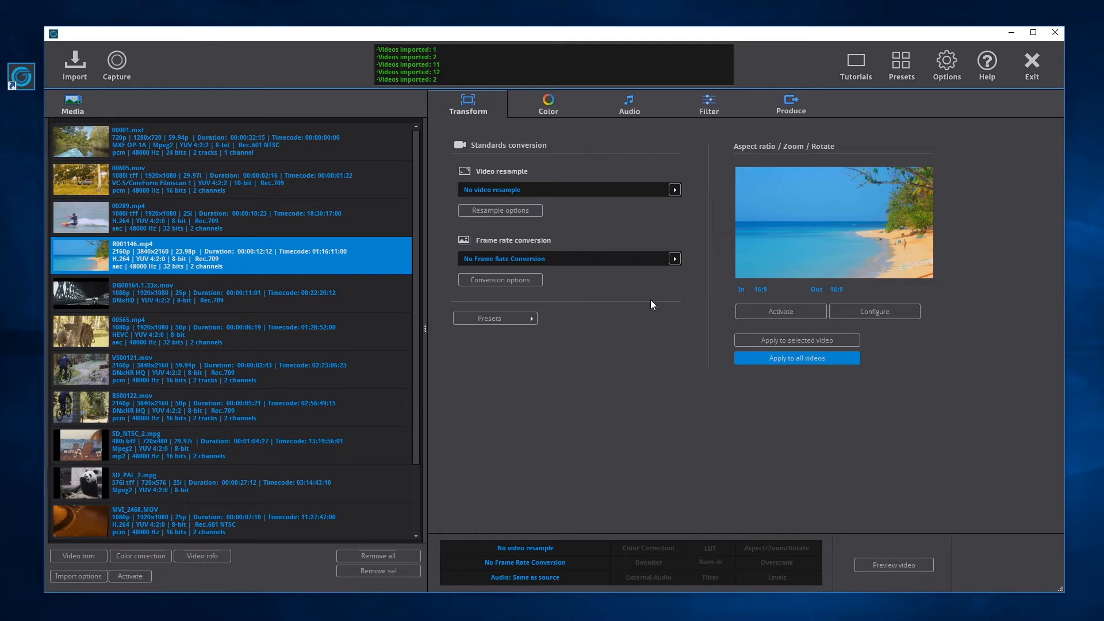
Look through the video resample choices and set the frame rate conversion to Correct frame rate 29.97.
left_click(675, 191)
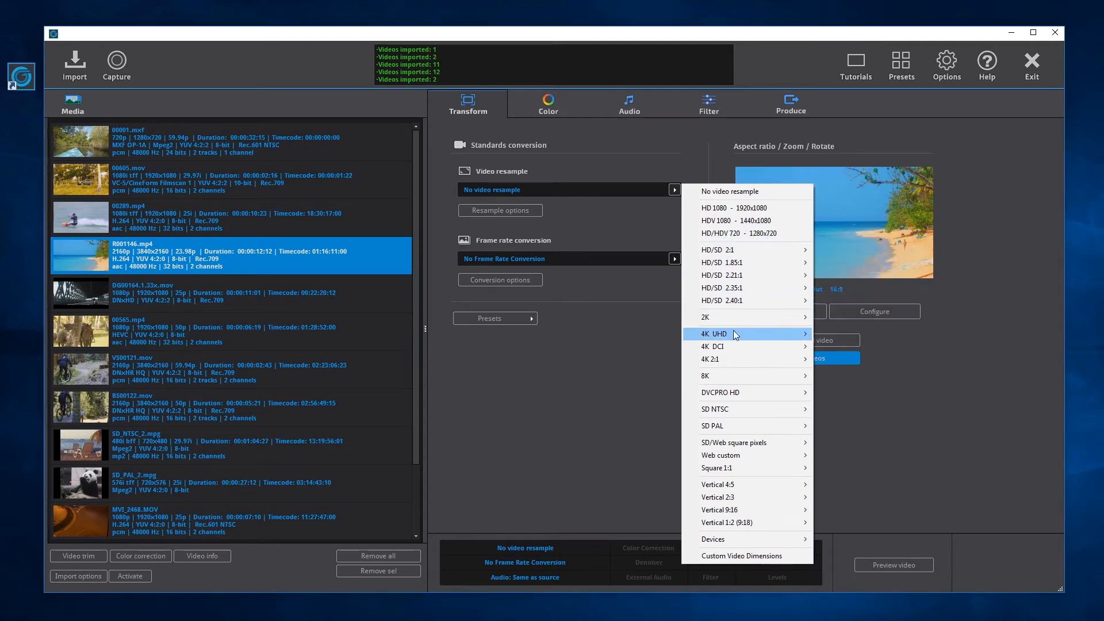
mouse_move(734, 335)
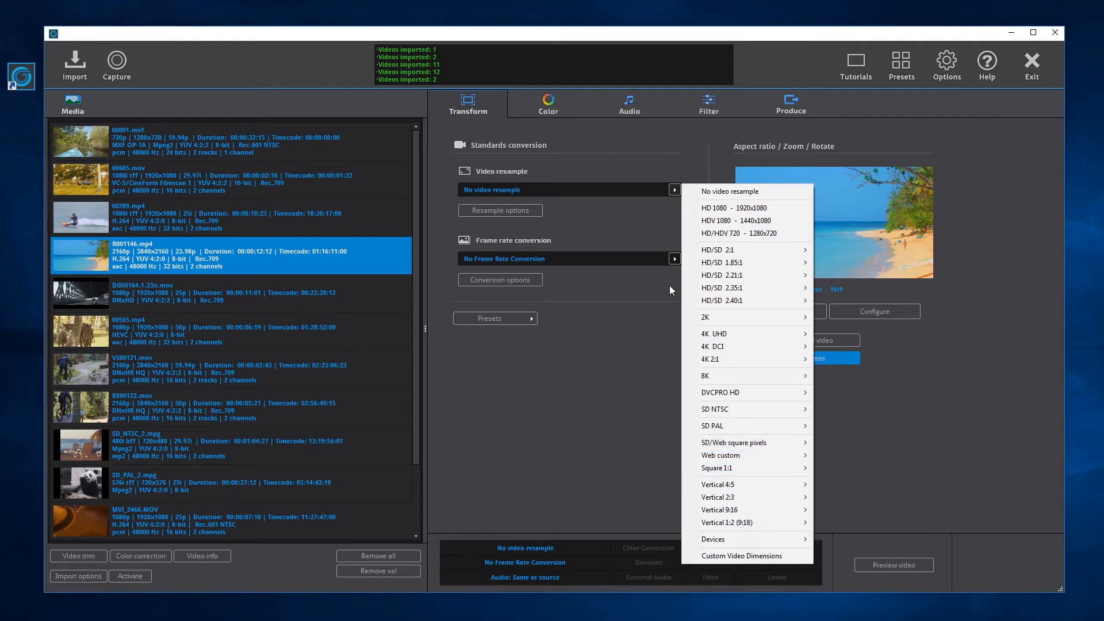
left_click(674, 260)
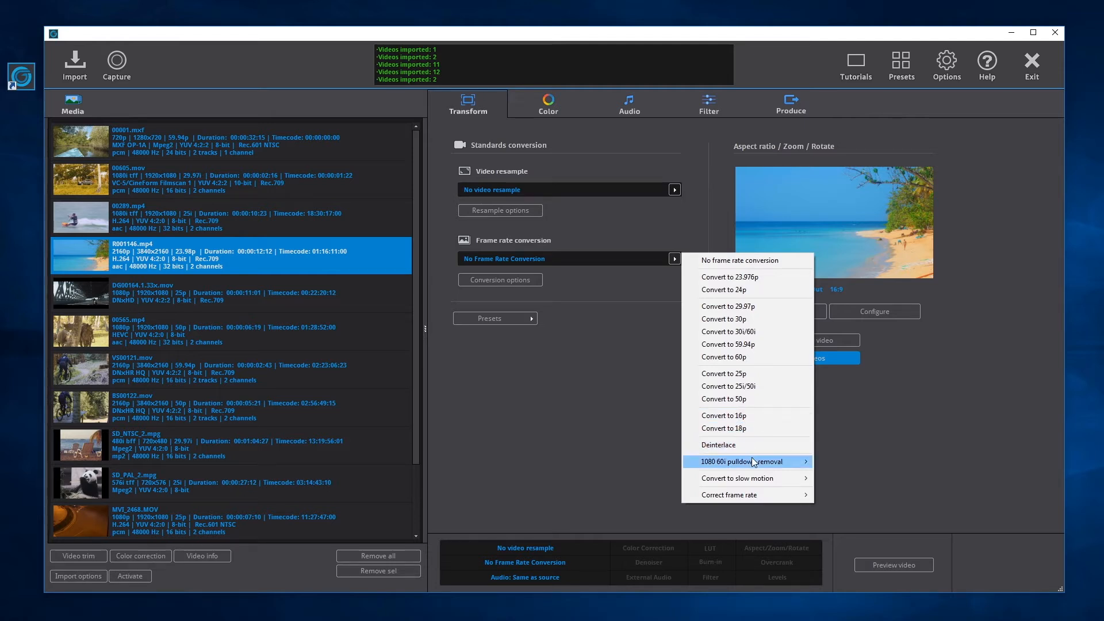
mouse_move(754, 465)
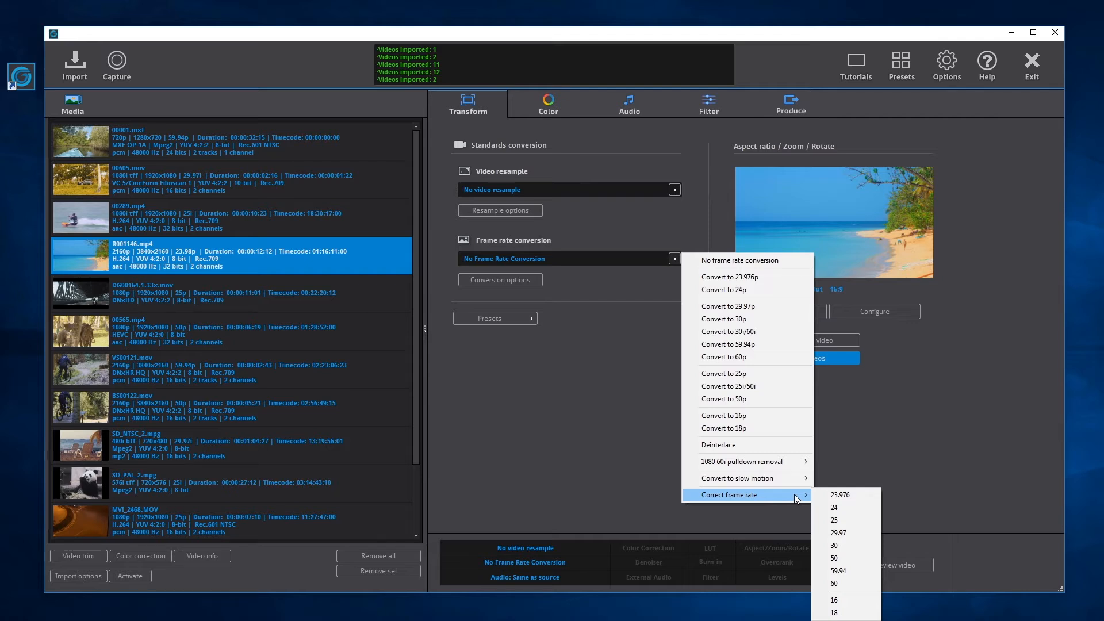
left_click(840, 533)
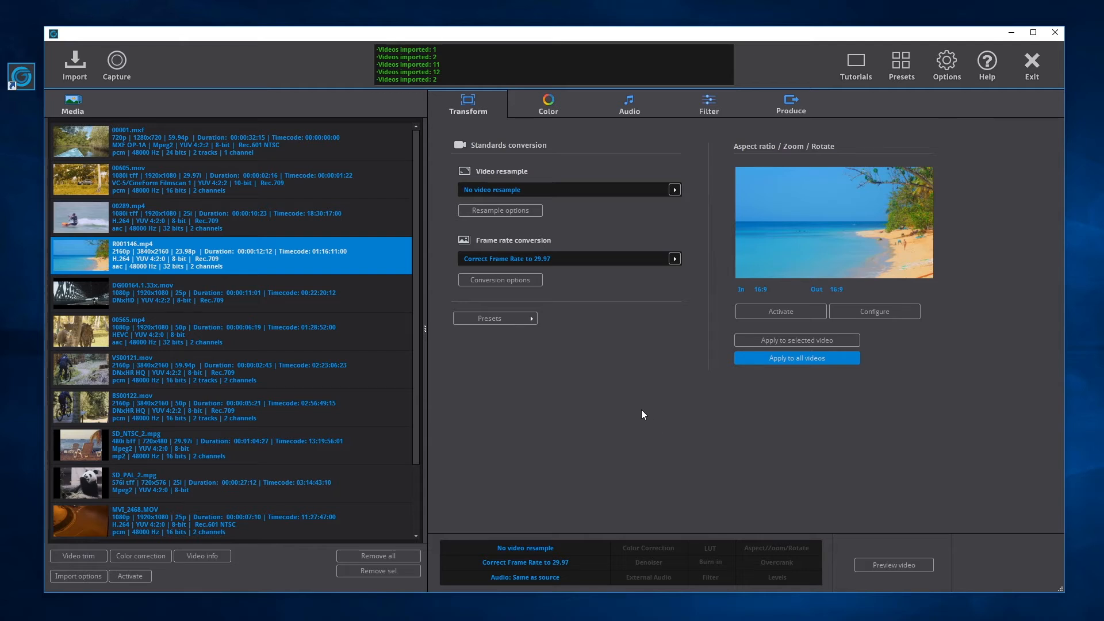
Apply the HD 1080p 24 preset to the standards conversion settings.
left_click(529, 318)
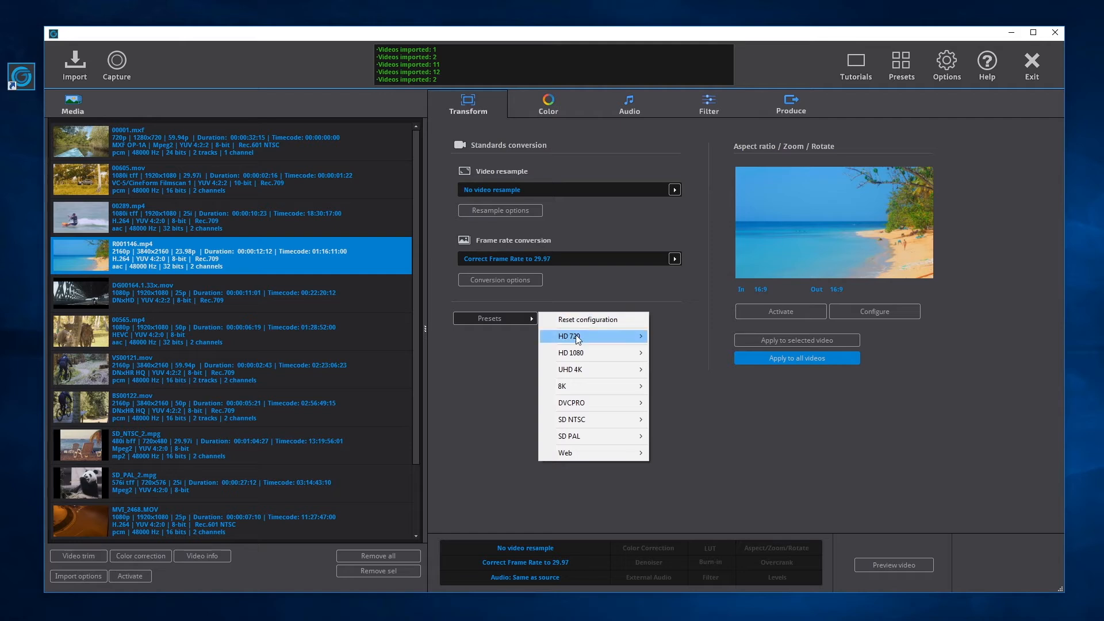
mouse_move(589, 357)
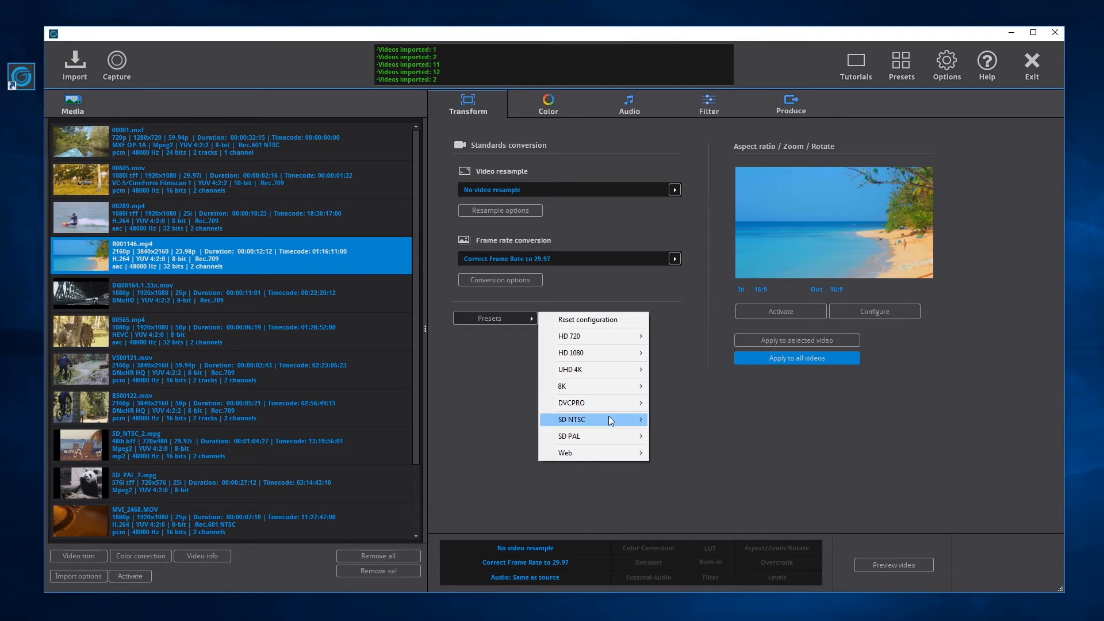
mouse_move(616, 435)
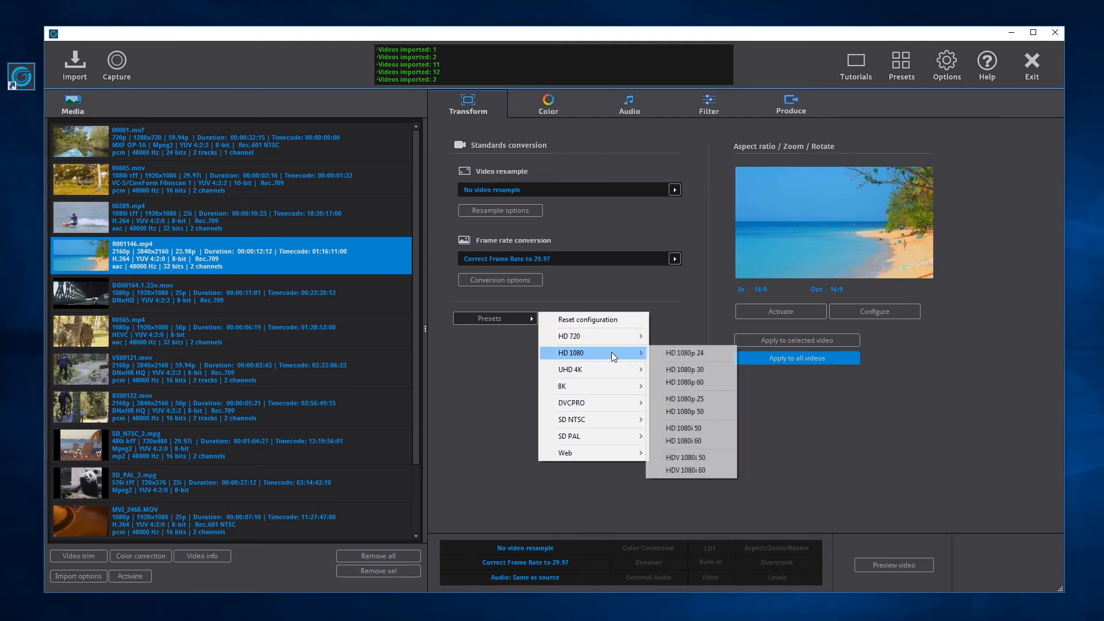
left_click(702, 352)
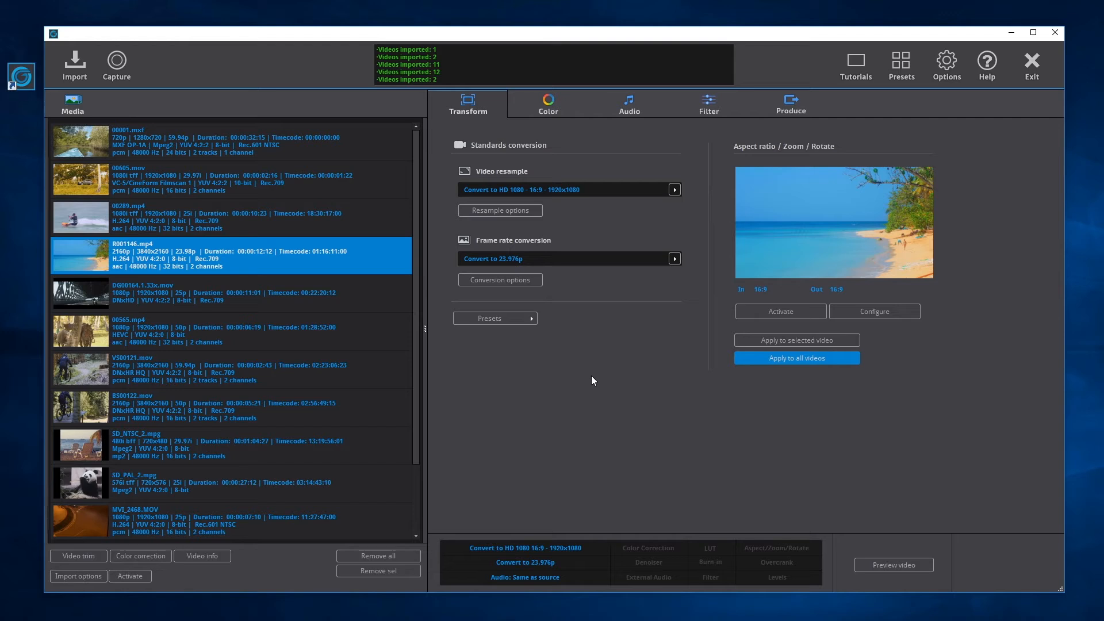
Preview clips of different formats in the media list, from 00605.mov through SD_PAL_2.mpg, ending on VS00121.mov.
left_click(268, 192)
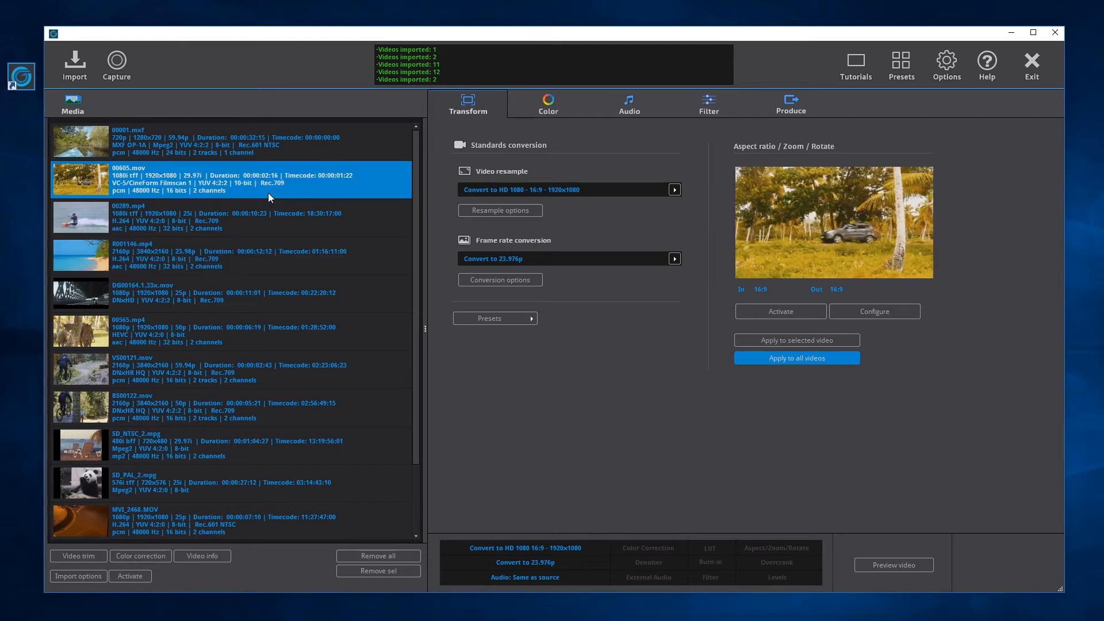
left_click(261, 269)
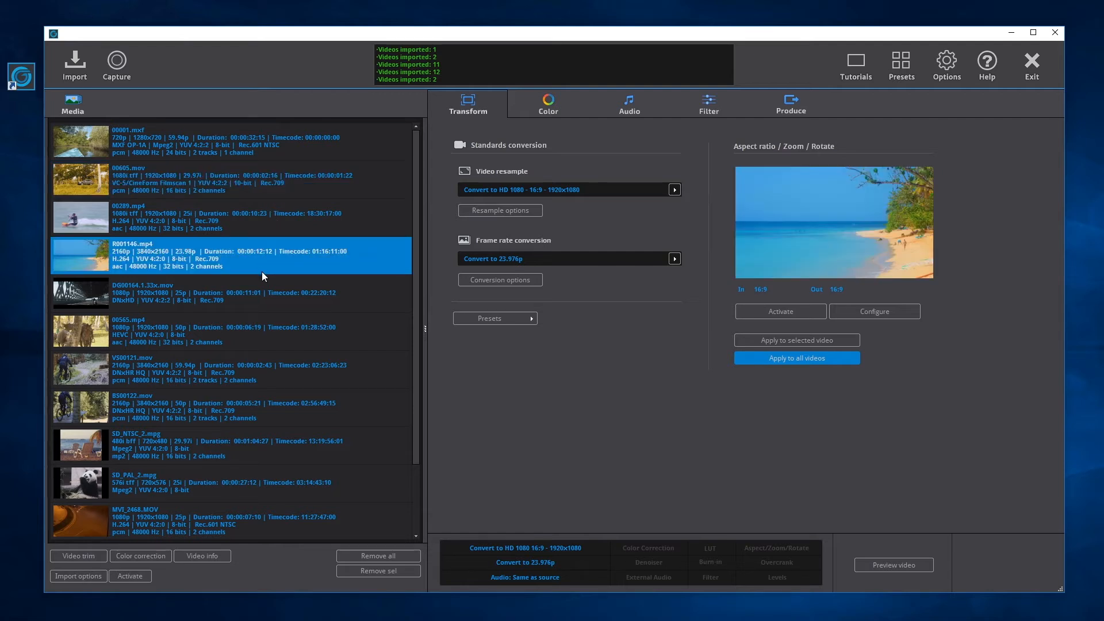
left_click(268, 333)
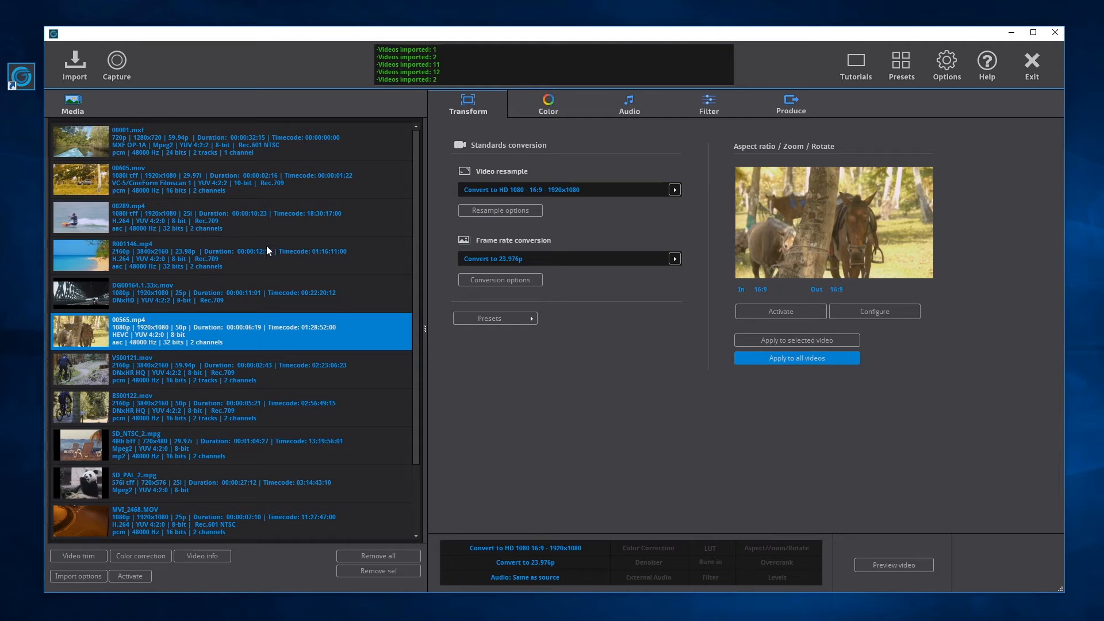
left_click(268, 231)
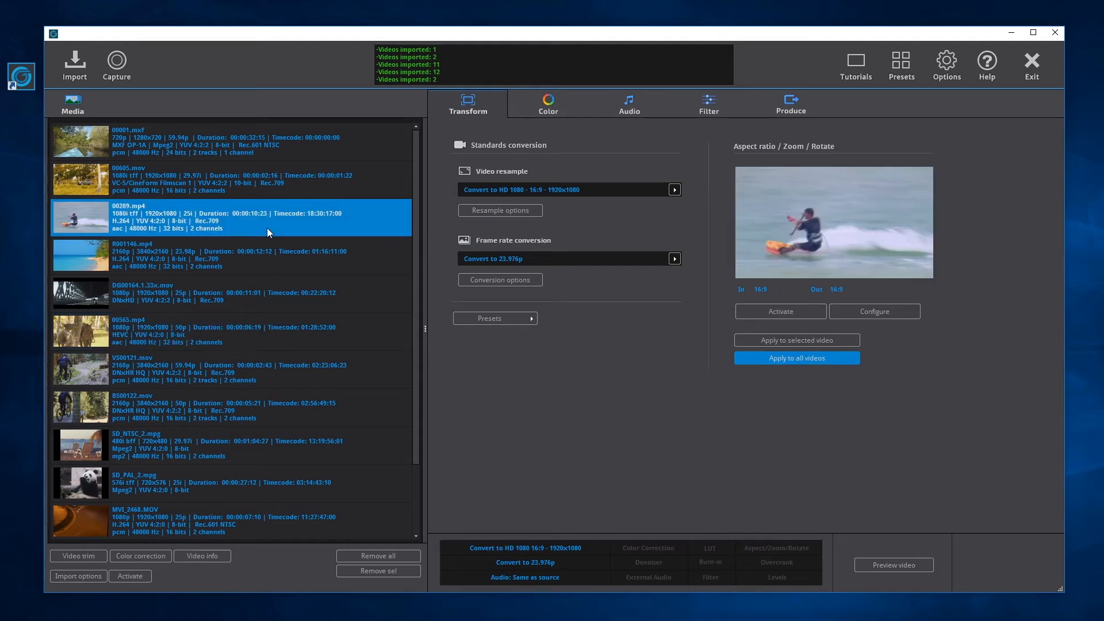
left_click(234, 443)
left_click(240, 482)
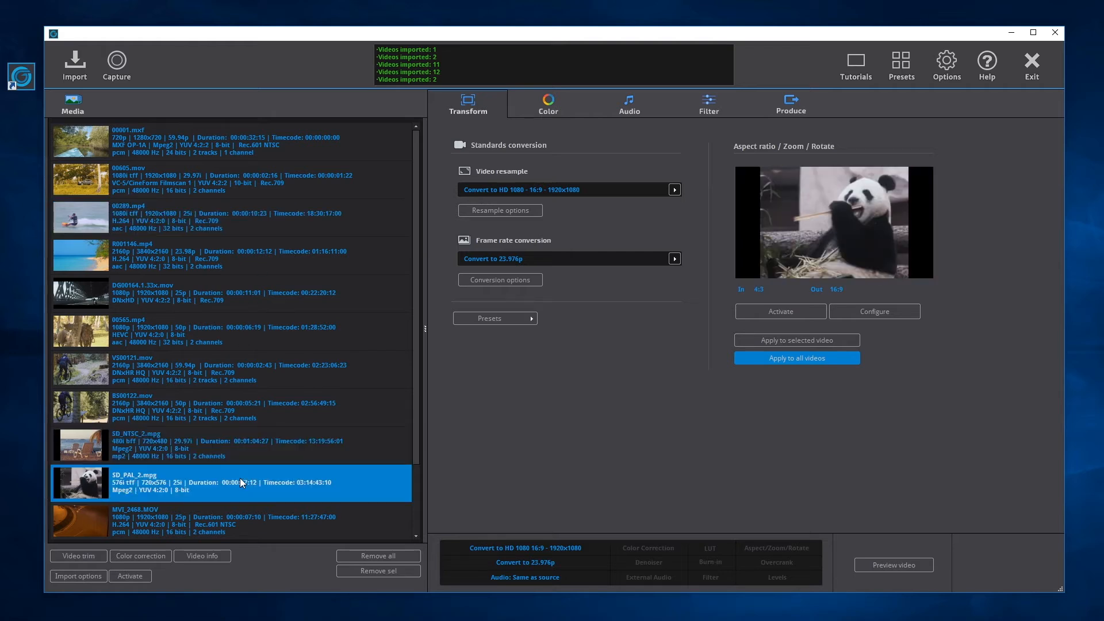
left_click(253, 366)
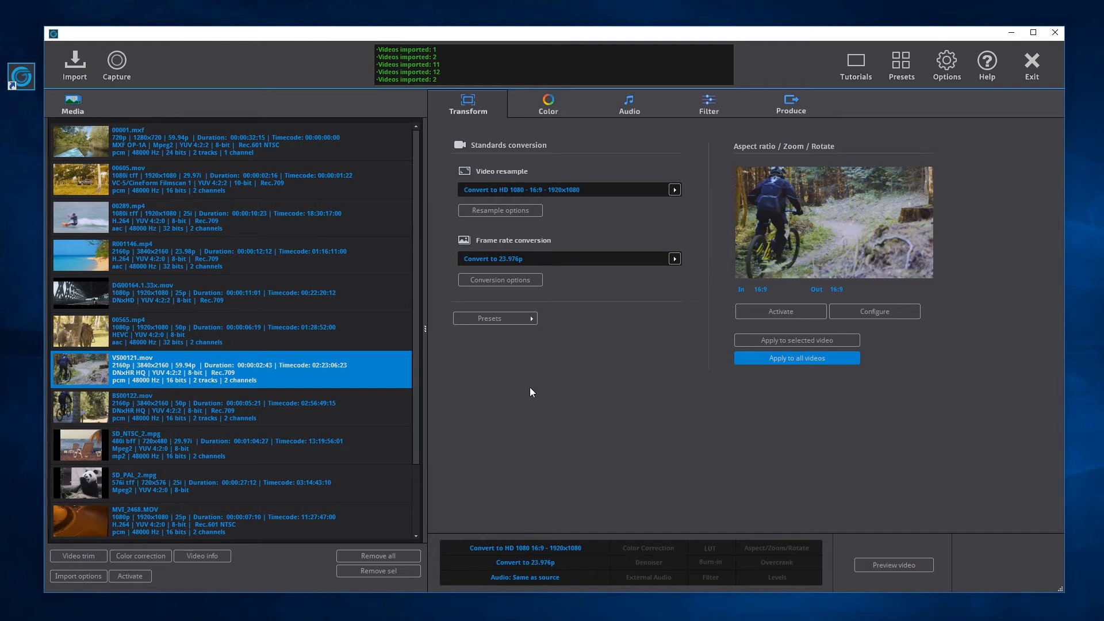
Reset the standards conversion configuration.
left_click(528, 321)
left_click(558, 320)
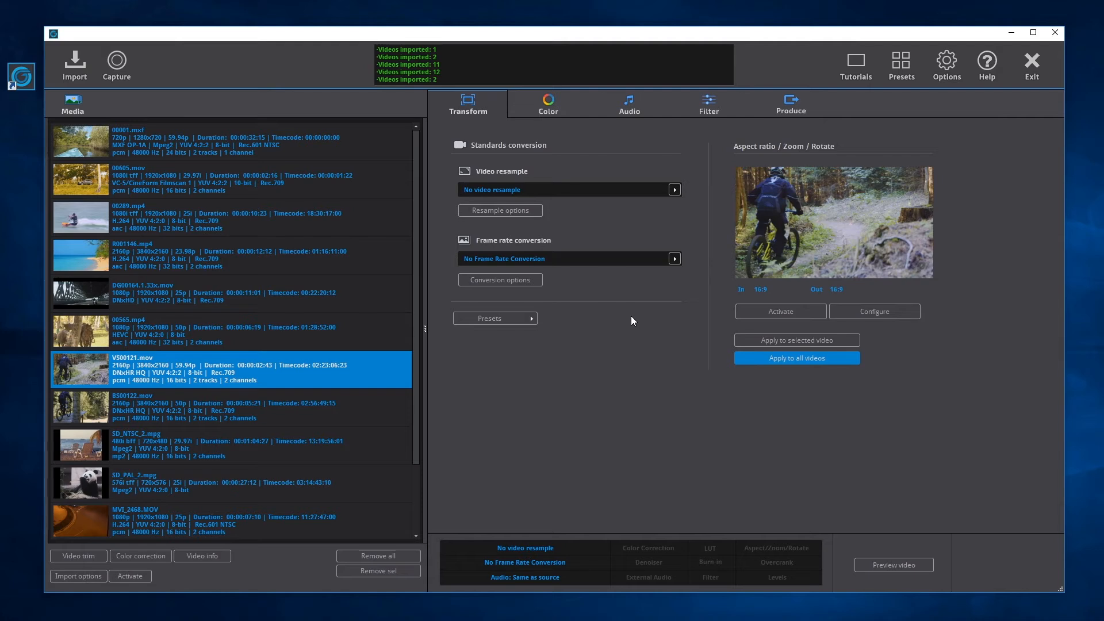
Try the HD 1080 - 1920x1080 video resample and set it back to No video resample.
left_click(673, 193)
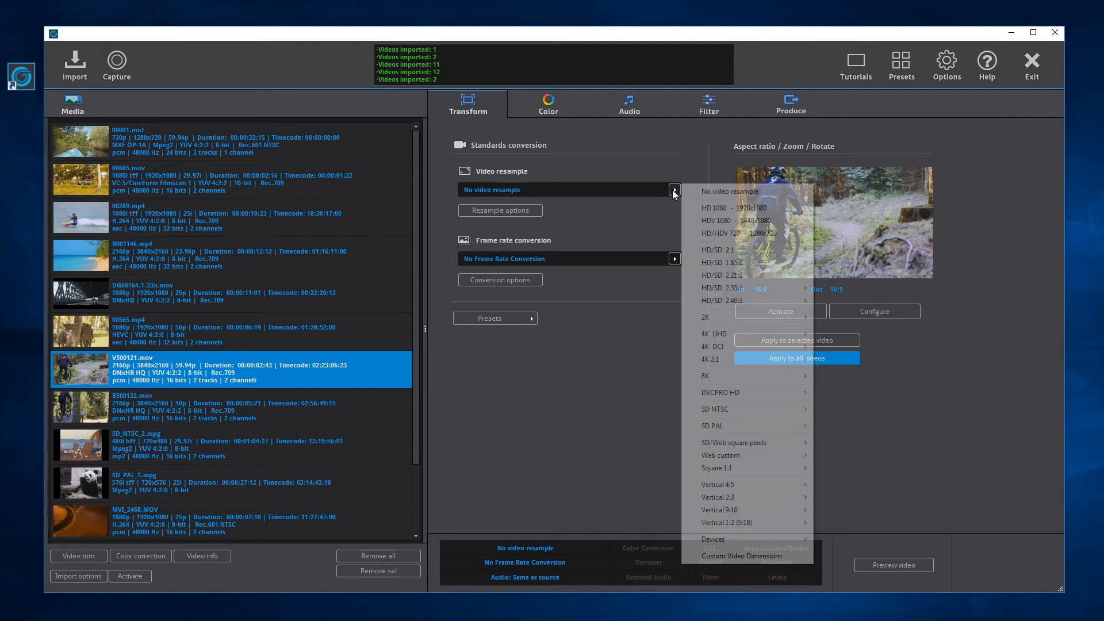
left_click(731, 209)
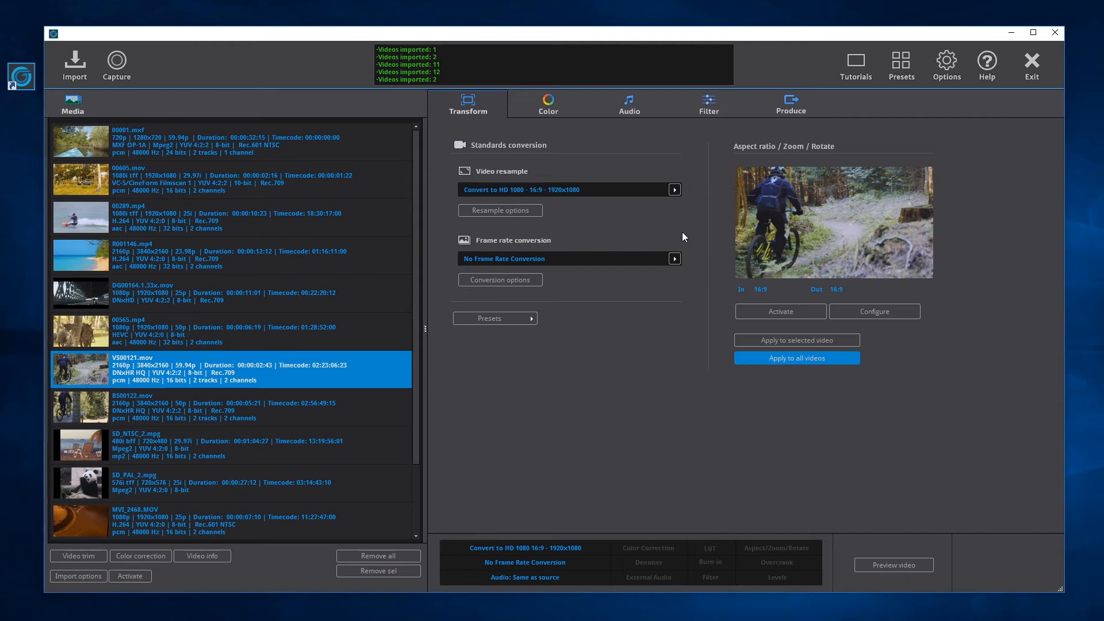
left_click(673, 189)
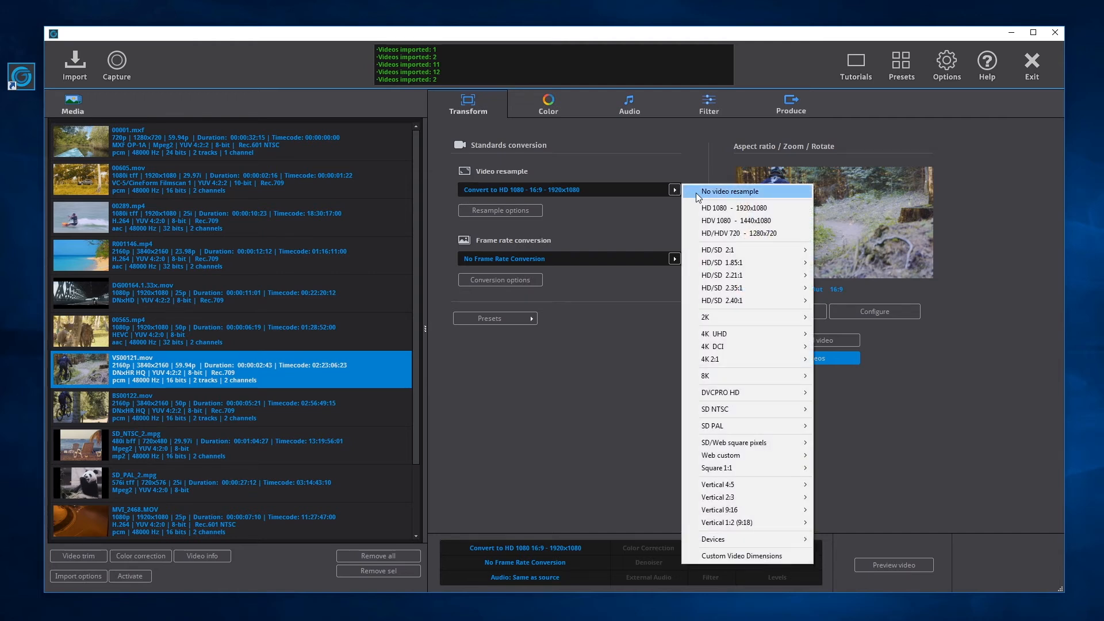
left_click(696, 192)
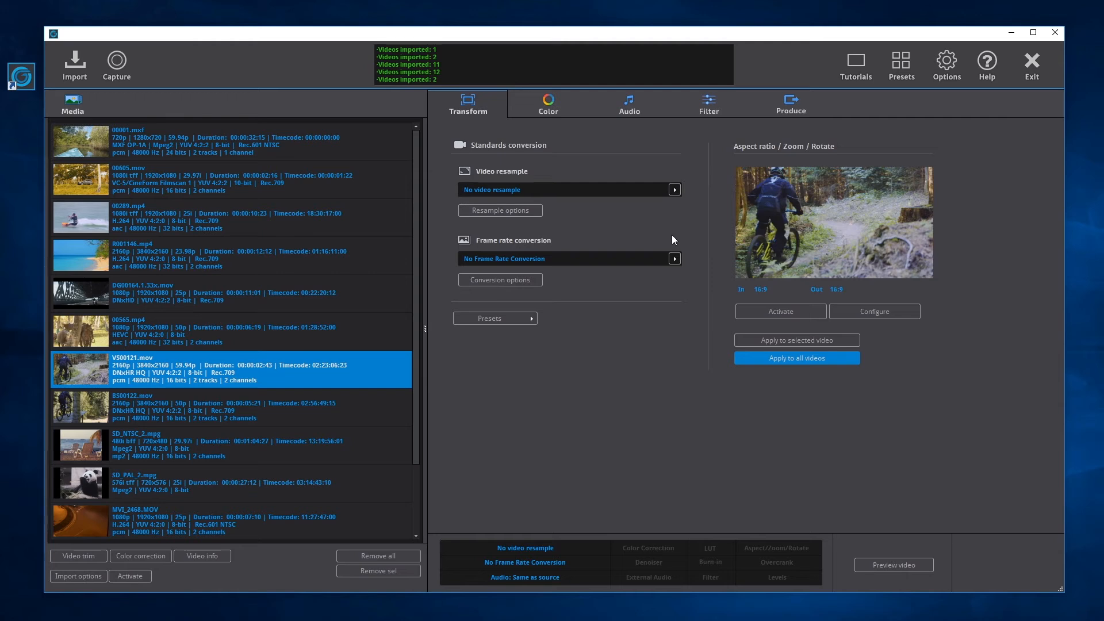
Try the frame rate conversion options Convert to 59.94p and Deinterlace.
left_click(674, 259)
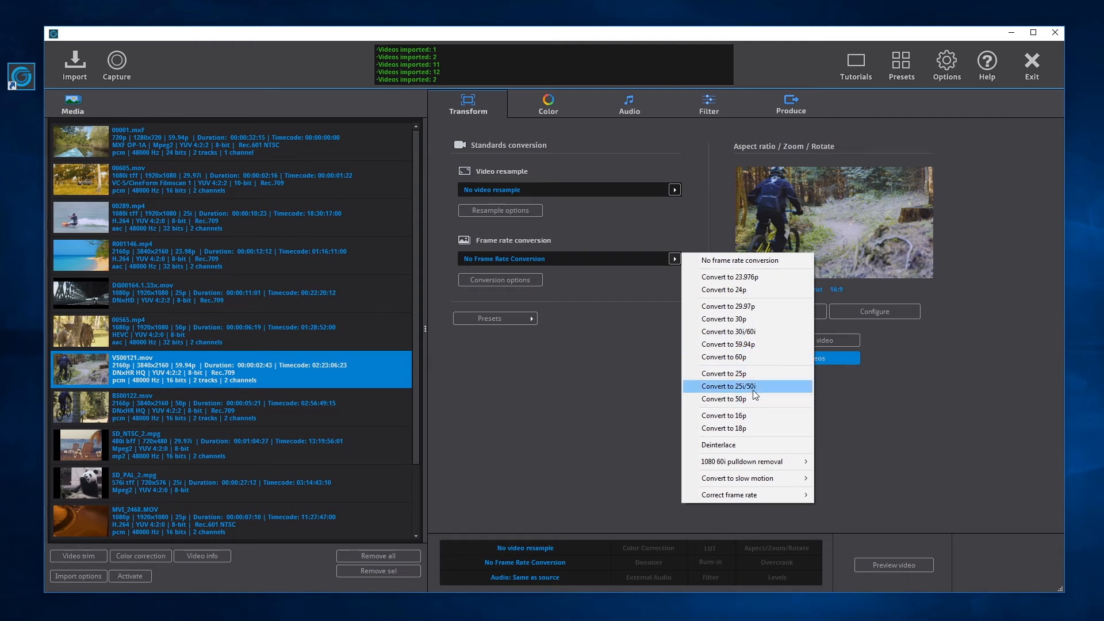
left_click(743, 345)
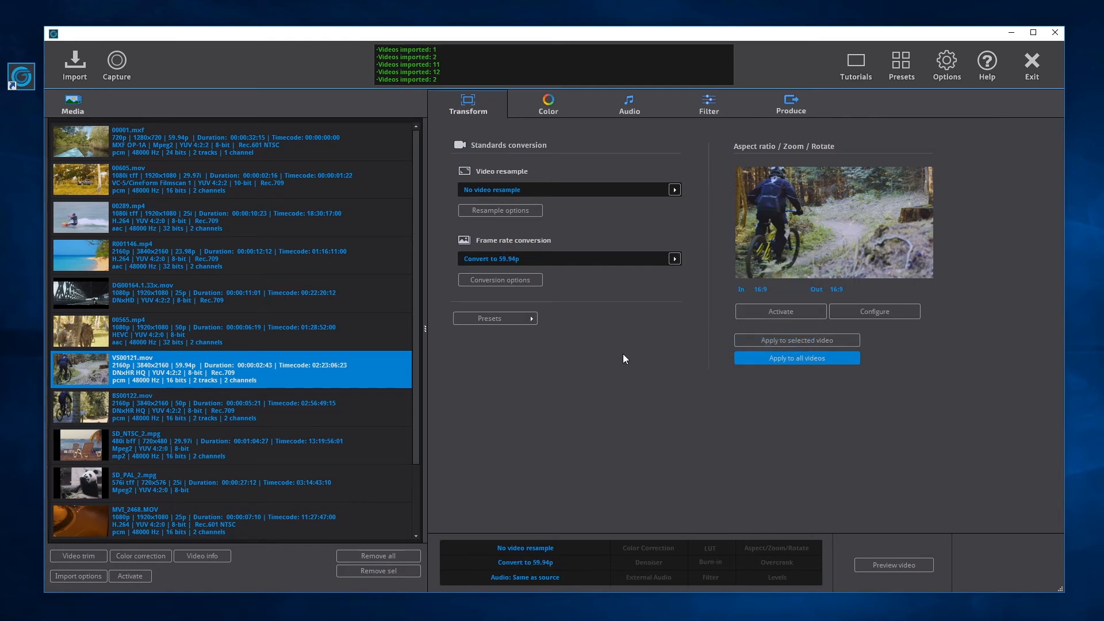
left_click(675, 259)
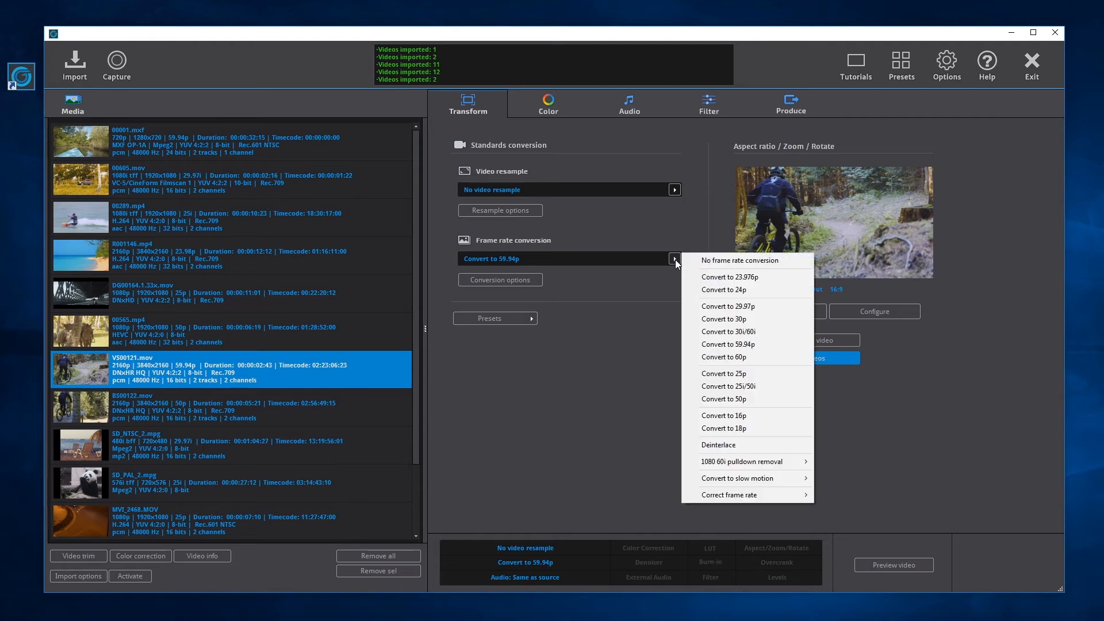
left_click(726, 446)
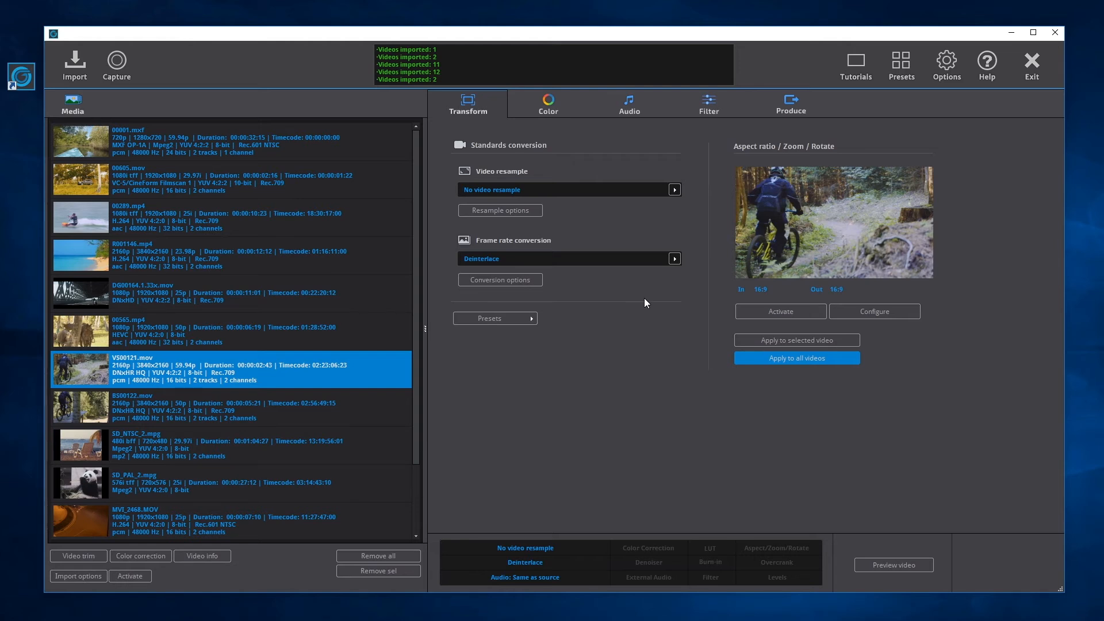
Set the frame rate conversion to Convert to 30i/60i.
left_click(675, 260)
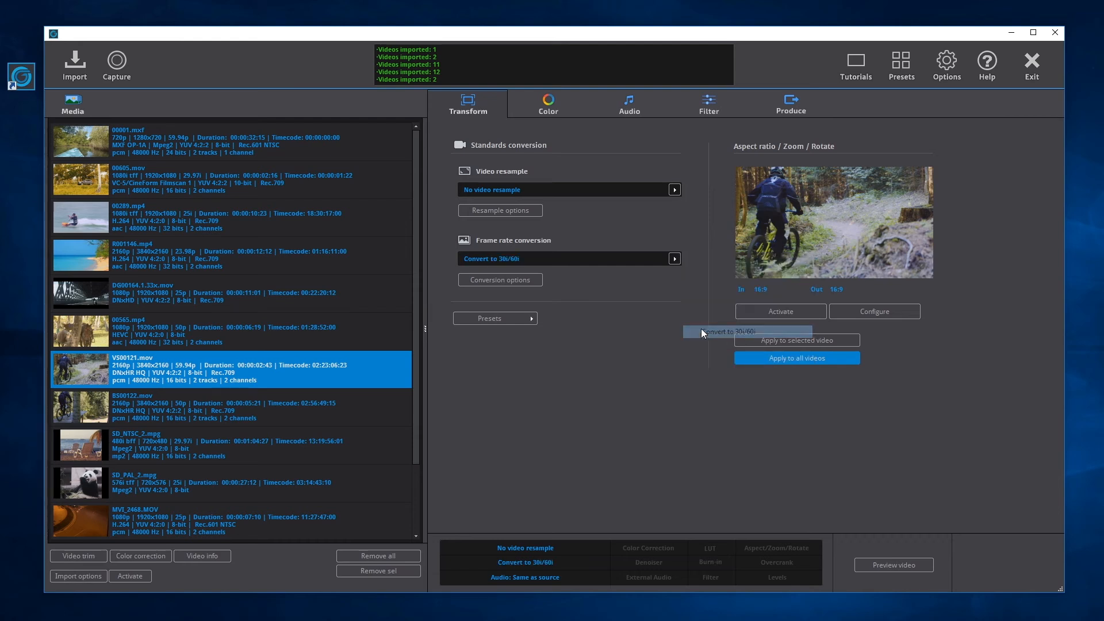
left_click(728, 332)
In the conversion options, toggle the antiflicker spatial filter on and off again, and accept the dialog.
left_click(501, 280)
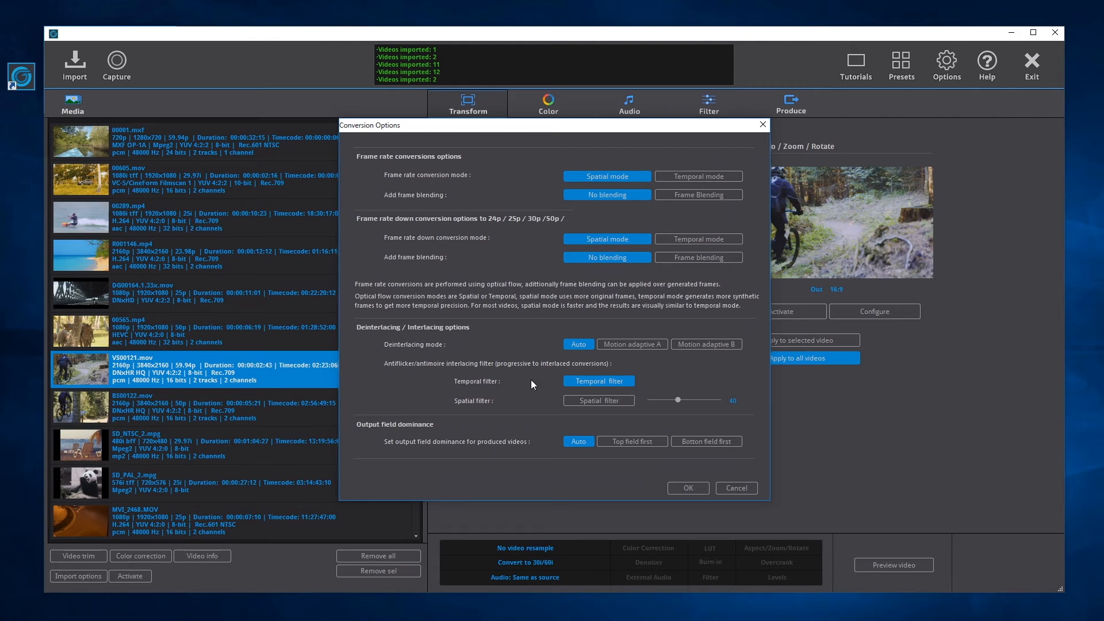
left_click(602, 402)
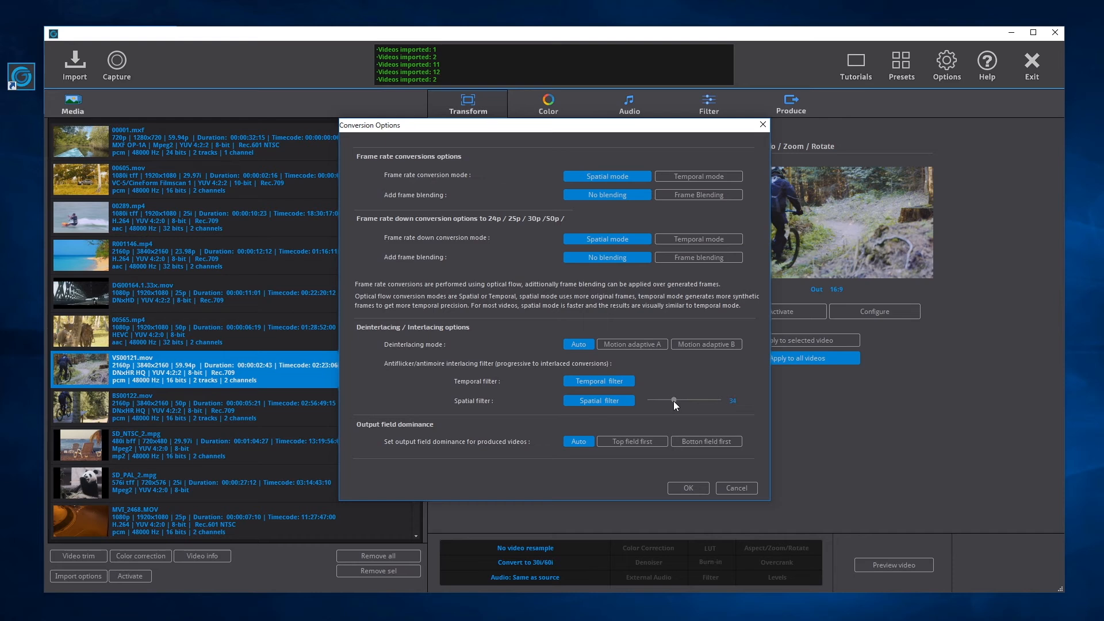
left_click(605, 402)
left_click(682, 488)
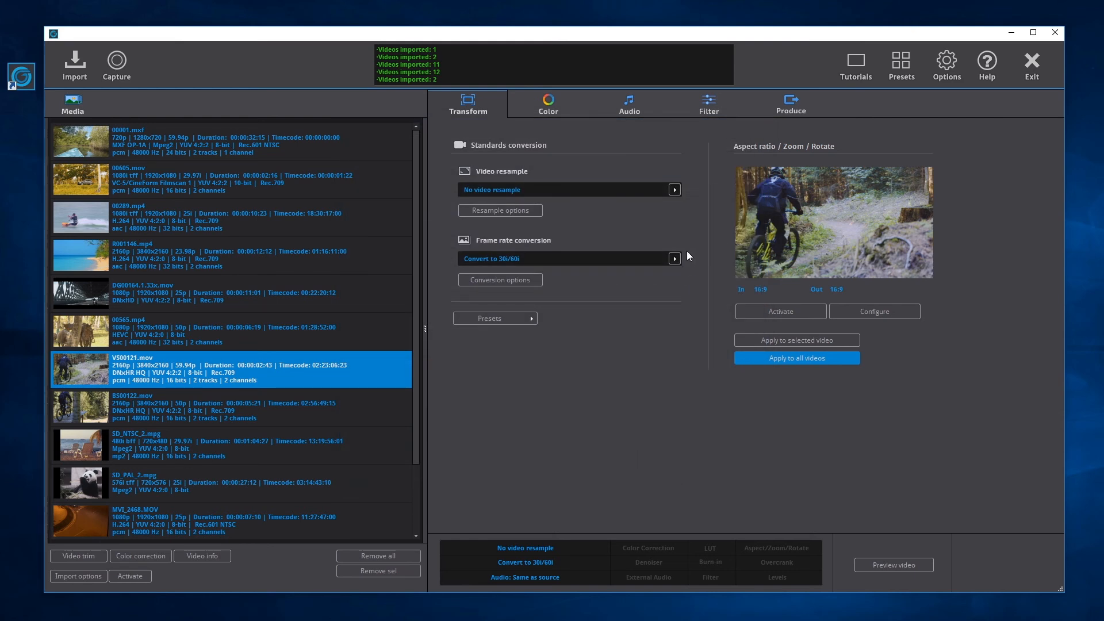
Set the video resample to the HD 2.35:1 format at 1920x816.
left_click(674, 189)
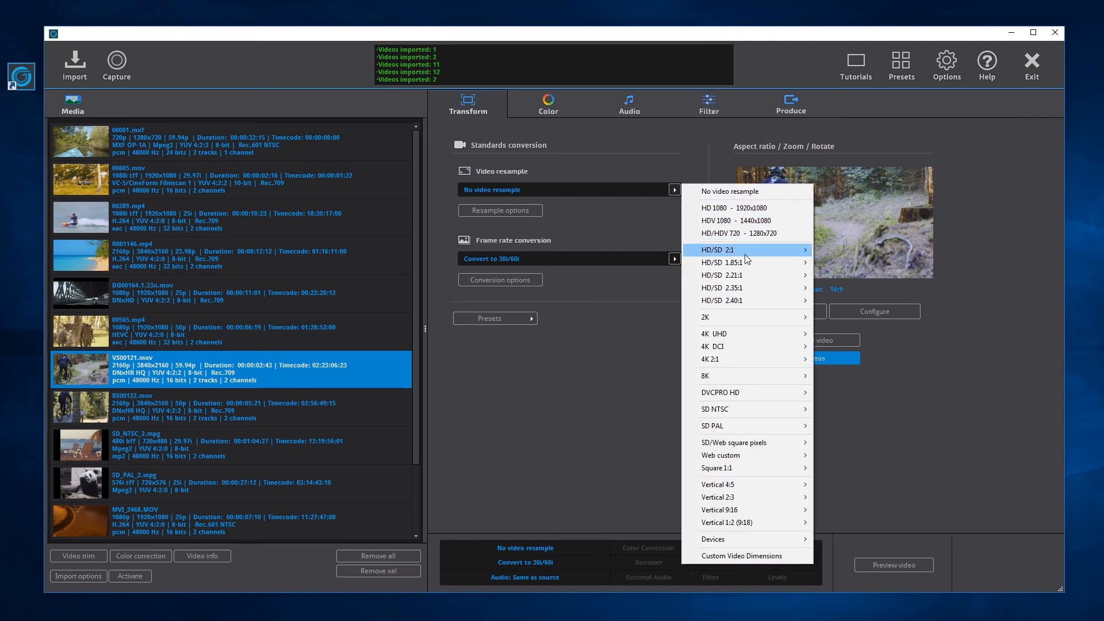
mouse_move(747, 289)
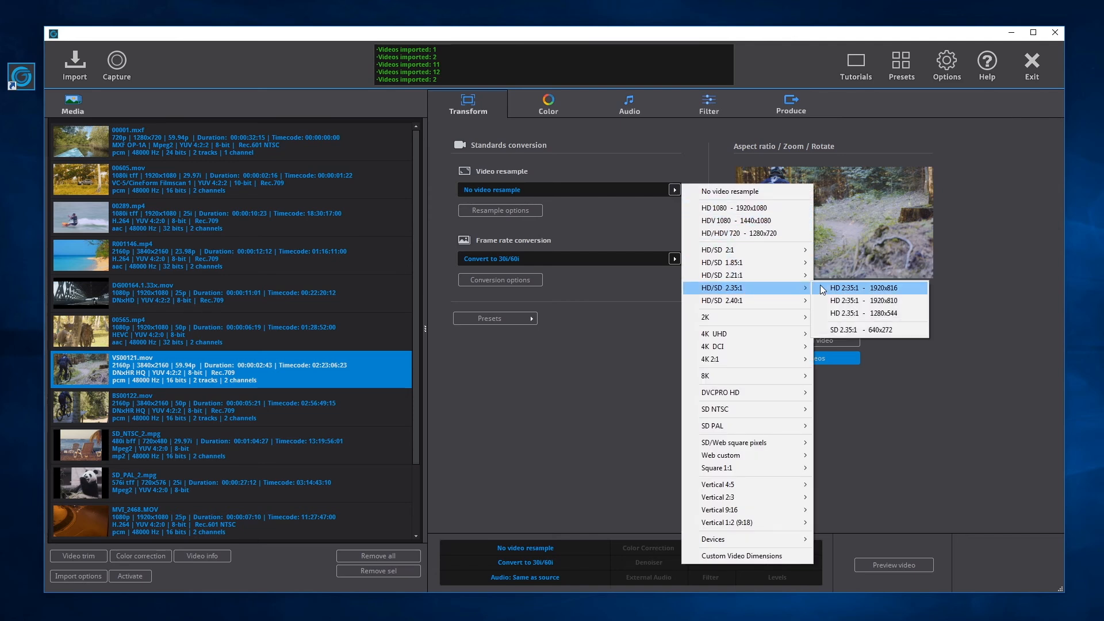
left_click(854, 288)
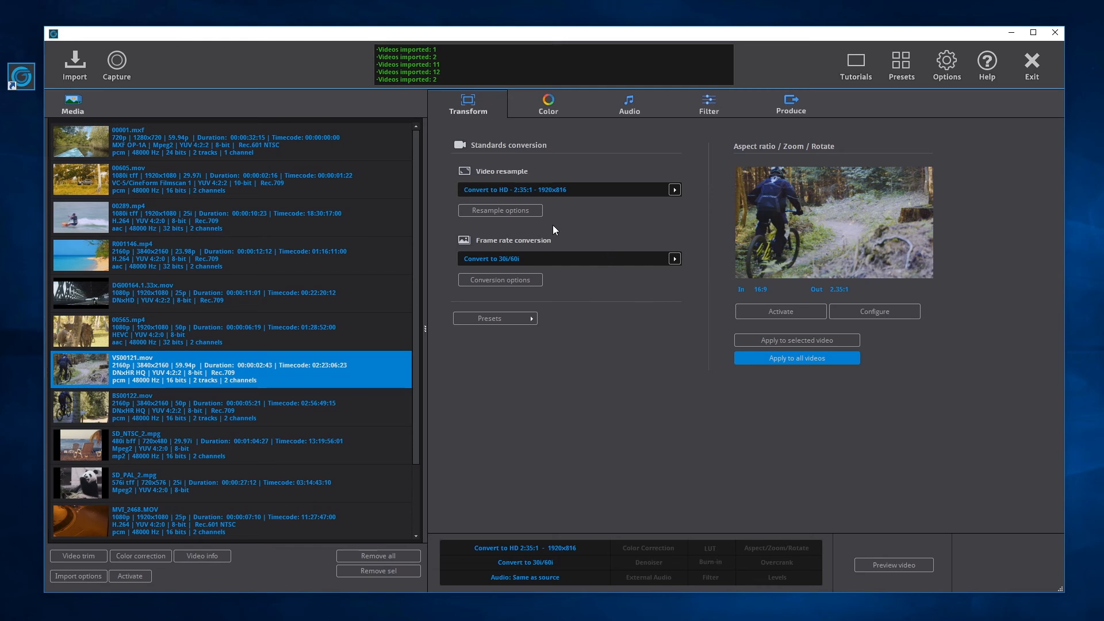
In the resample options, switch the aspect ratio conversion method to Black bars and back to Zoom, and accept the dialog.
left_click(531, 211)
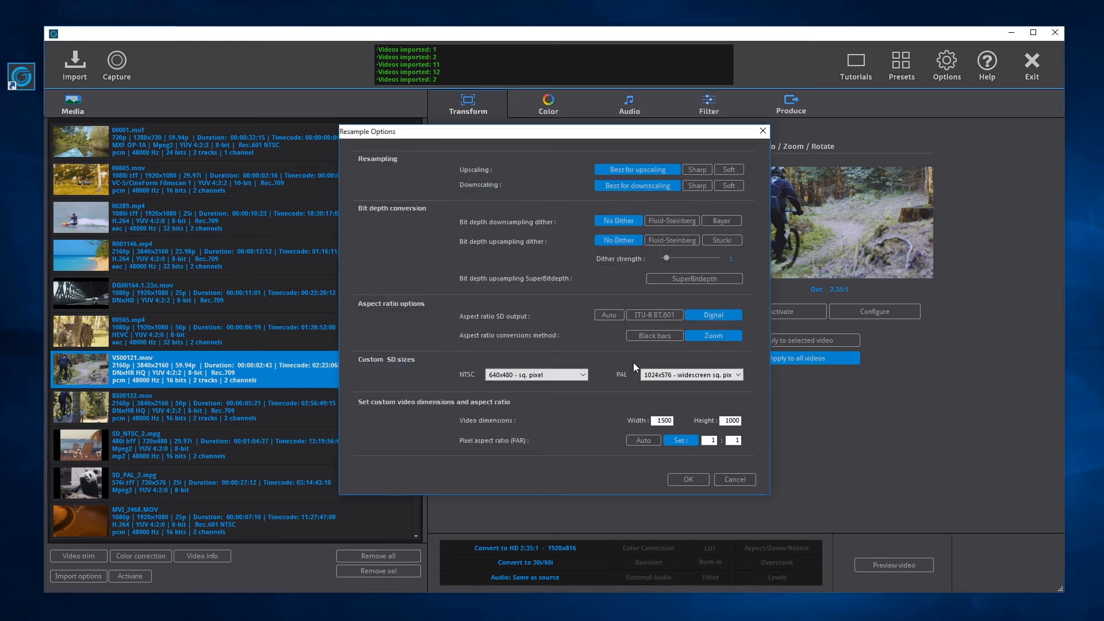
left_click(661, 336)
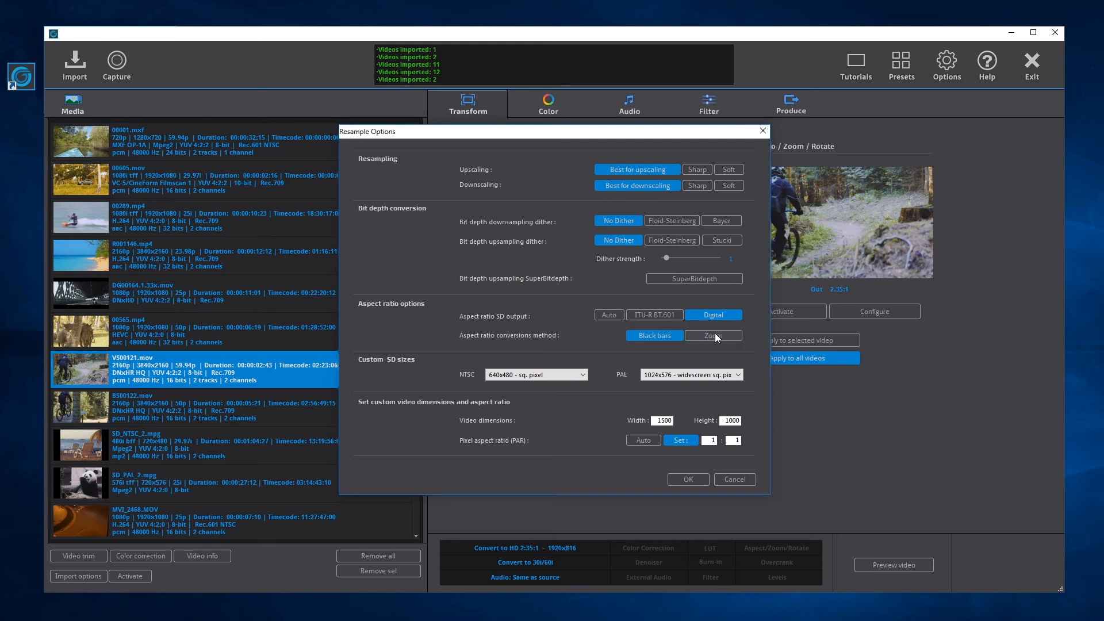
left_click(715, 334)
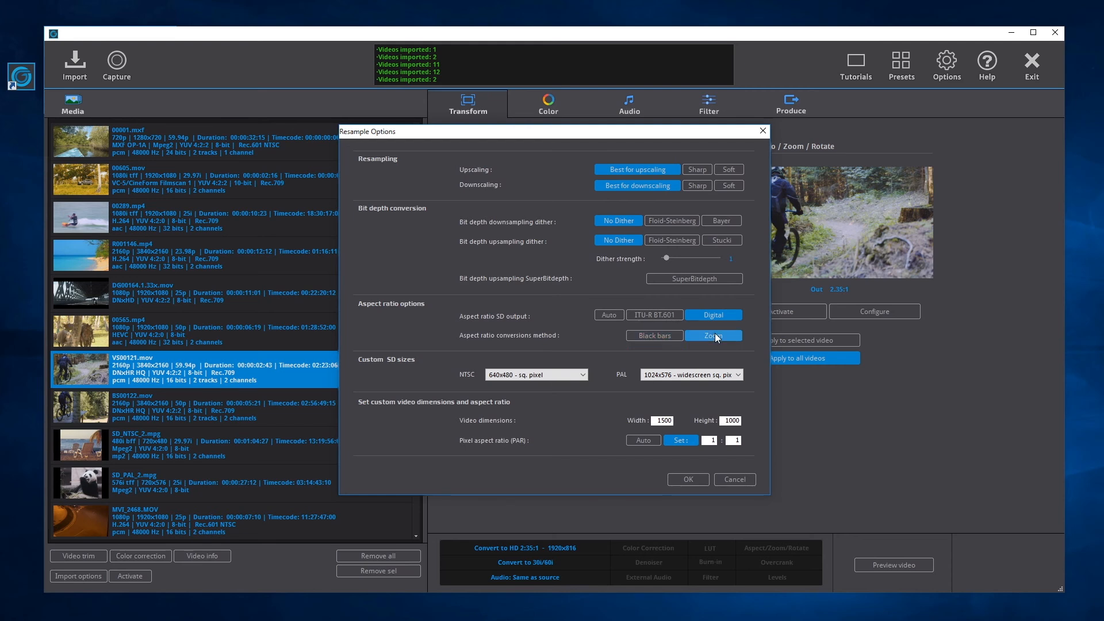
left_click(689, 480)
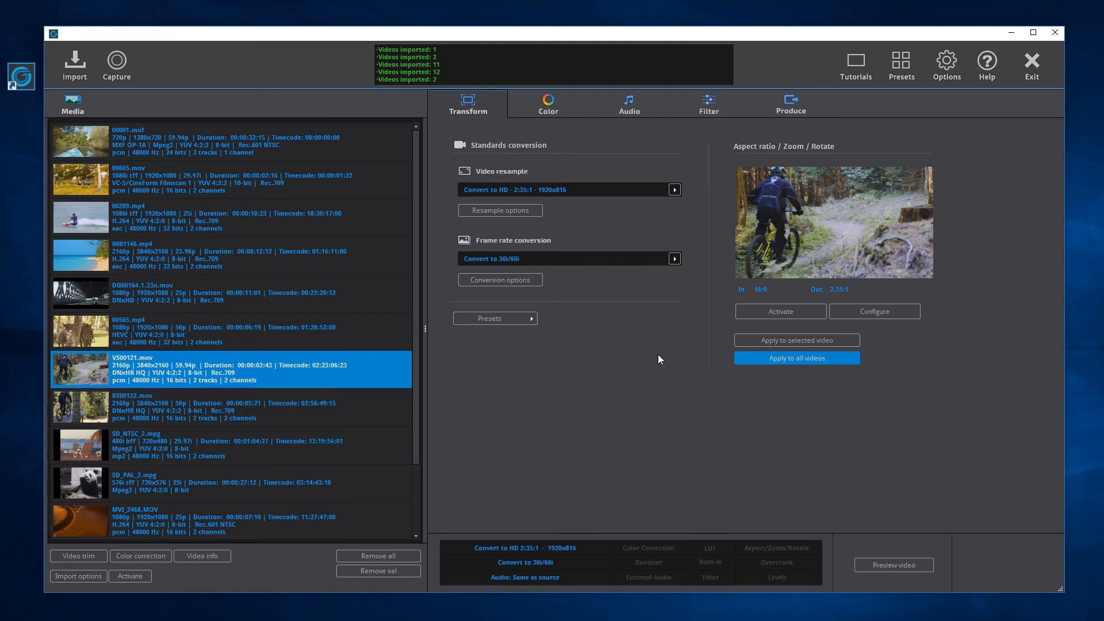
Activate the aspect ratio, zoom and rotate adjustment, and view its preview on the DG00164.1.33x.mov and R001146.mp4 clips.
left_click(775, 314)
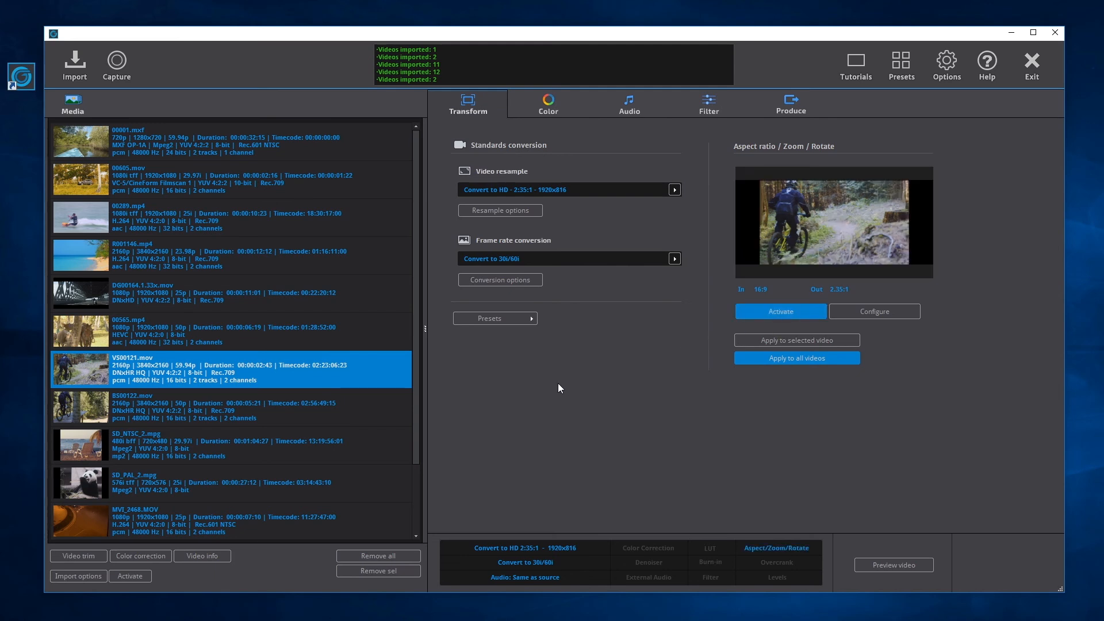
left_click(370, 327)
left_click(355, 298)
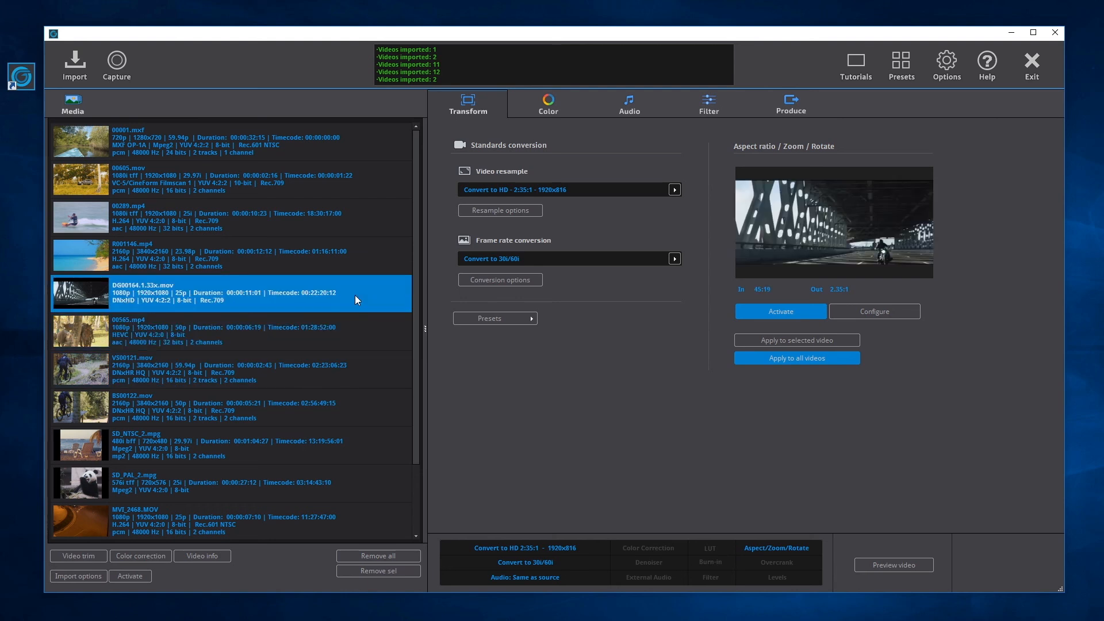
left_click(358, 253)
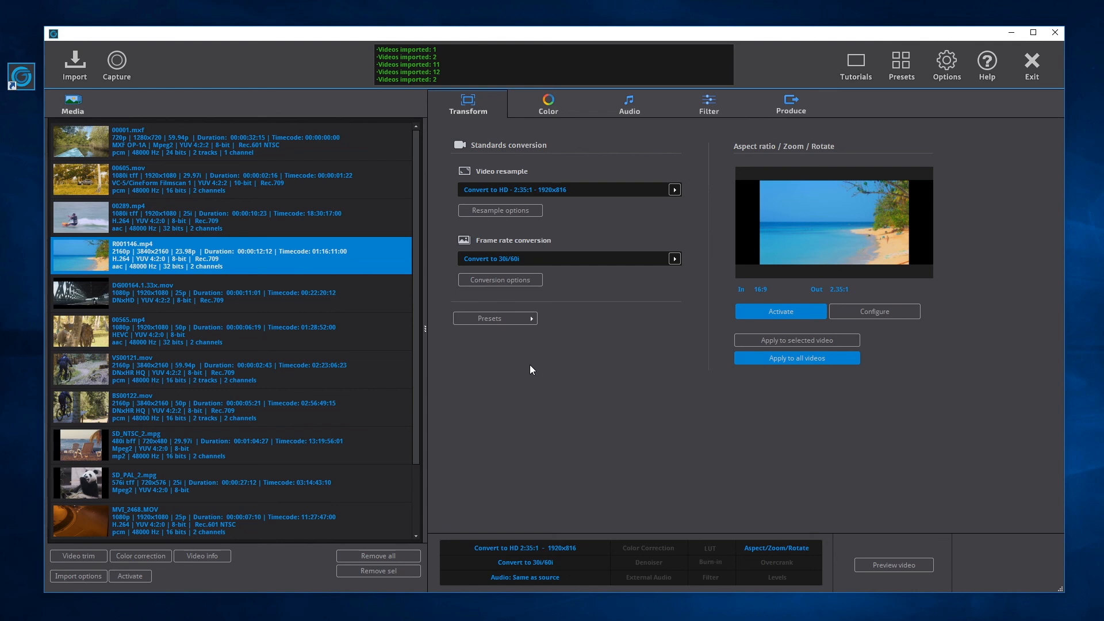
Go through the custom width, height and pixel aspect ratio in the resample options, accept them, and set the video resample to Custom Video Dimensions.
left_click(524, 210)
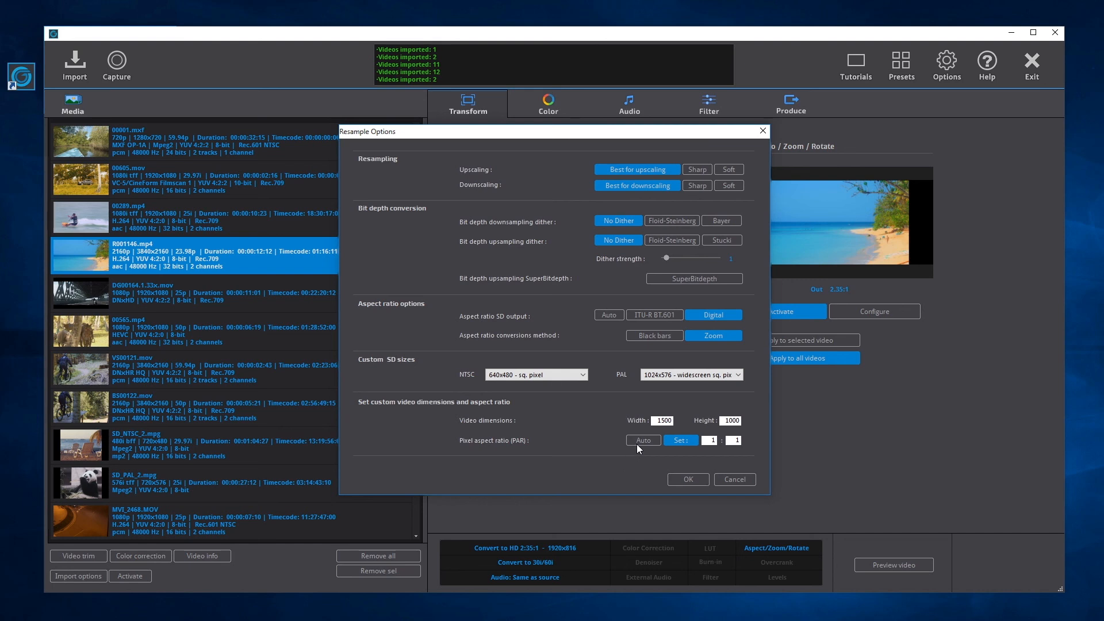
double_click(656, 420)
left_click_drag(723, 420, 744, 419)
double_click(711, 440)
left_click_drag(734, 440, 744, 440)
left_click(694, 479)
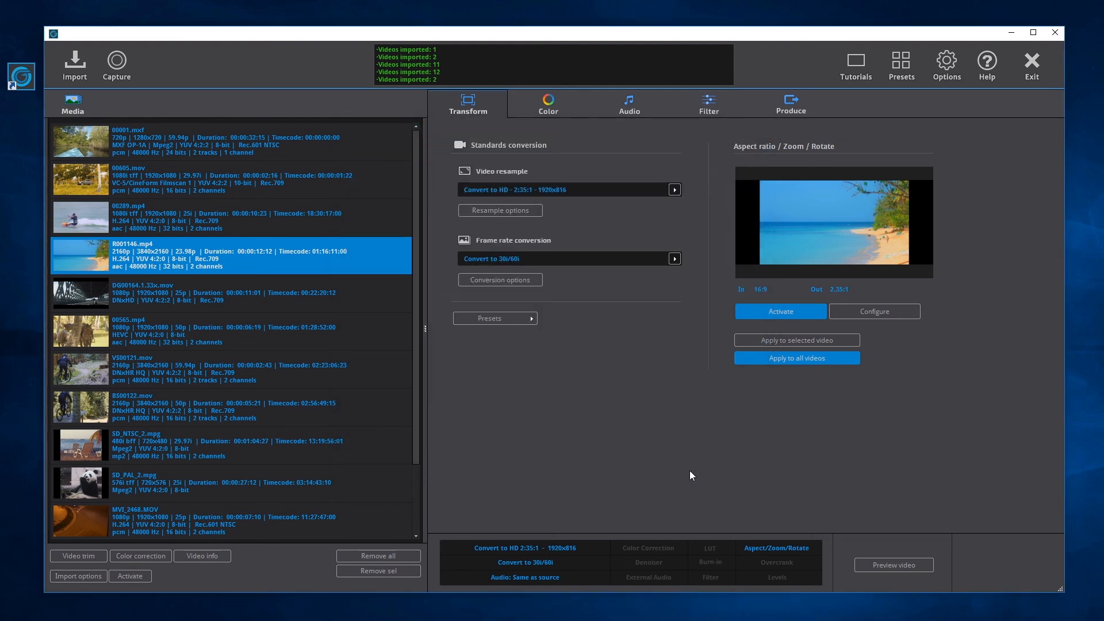
left_click(673, 190)
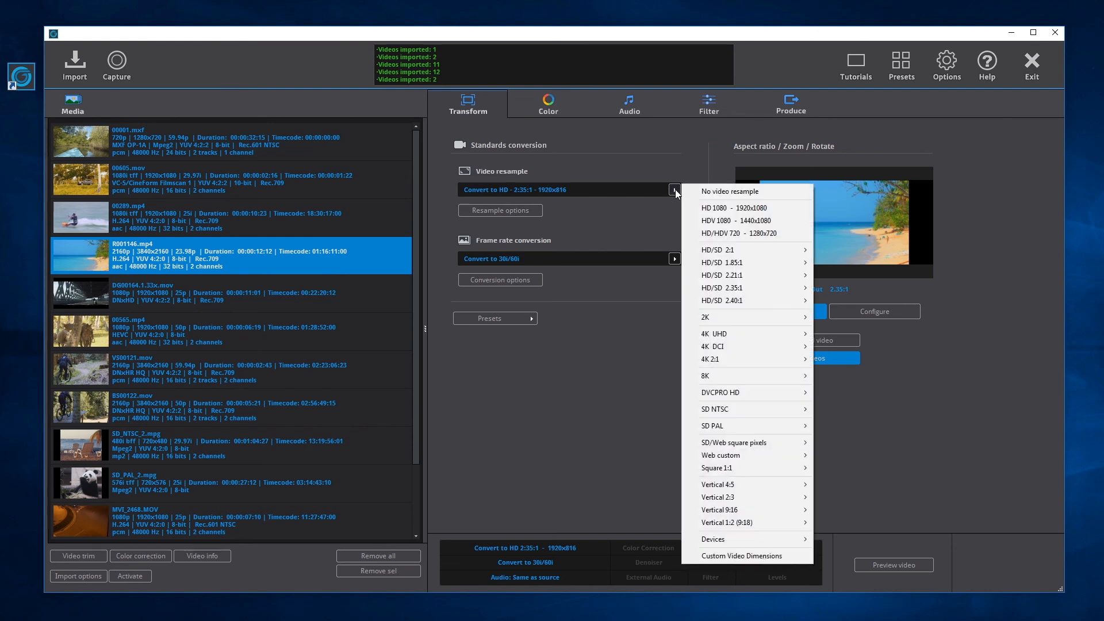
left_click(740, 555)
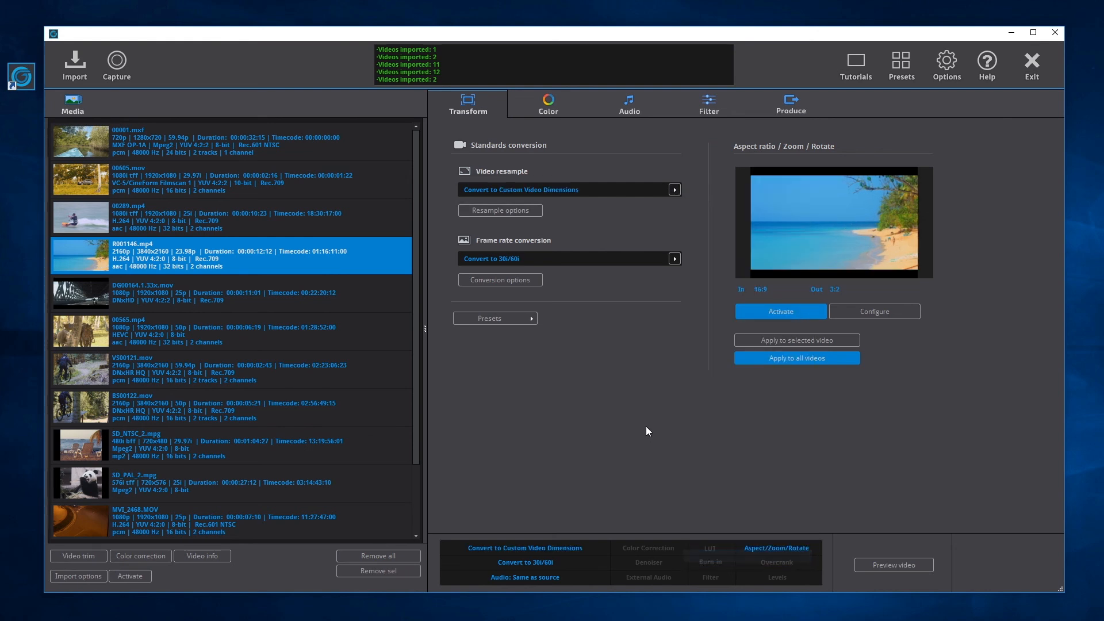